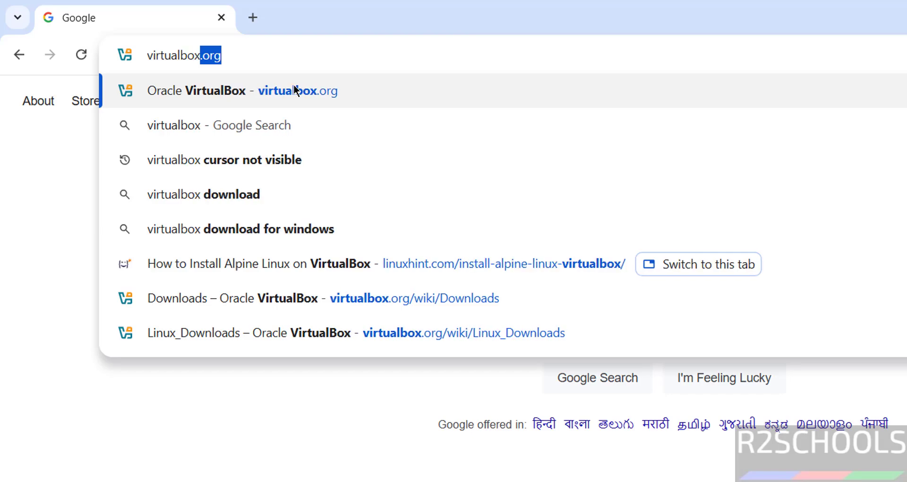
# Download the VirtualBox 7.1.6 platform package for Windows hosts from virtualbox.org and check its progress in the download history
pyautogui.press('Return')
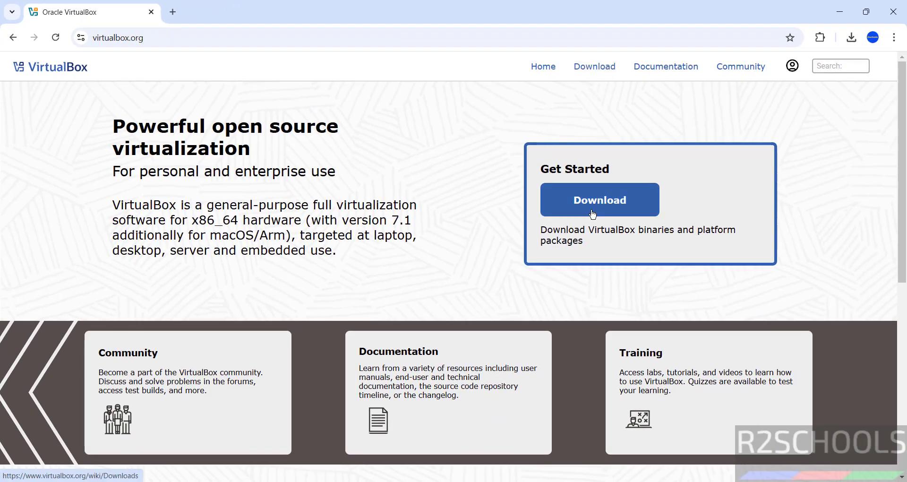
pyautogui.click(592, 67)
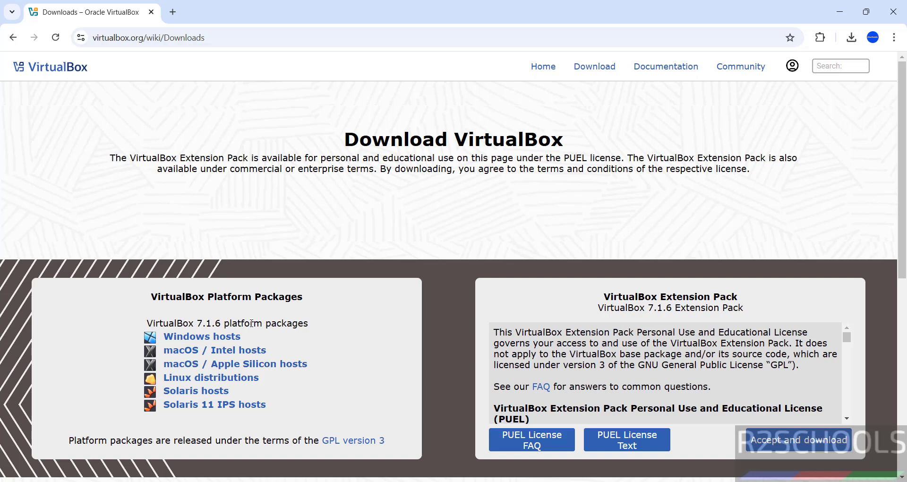
pyautogui.click(199, 339)
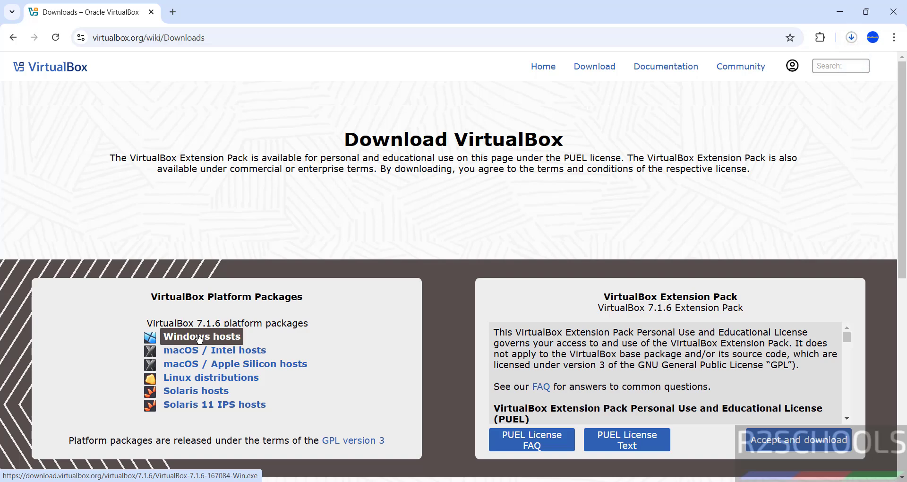
pyautogui.hotkey('ctrl', 'j')
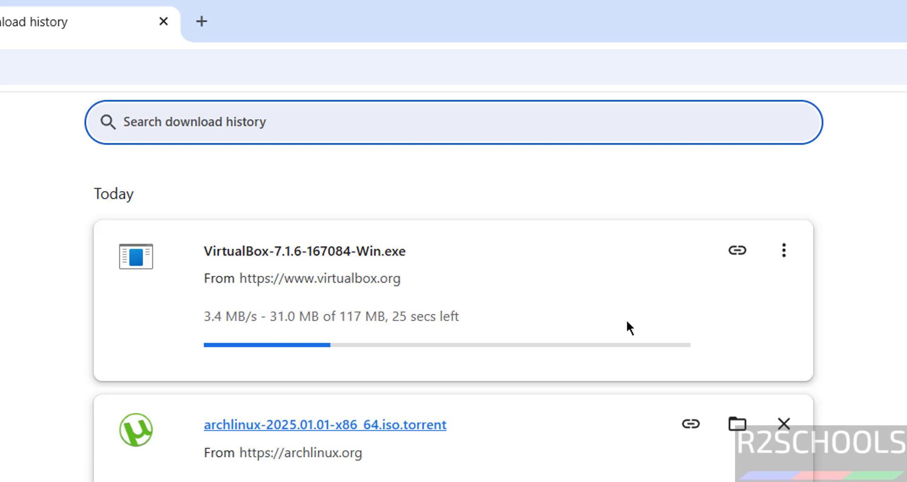
pyautogui.hotkey('ctrl', 'shift', 'Tab')
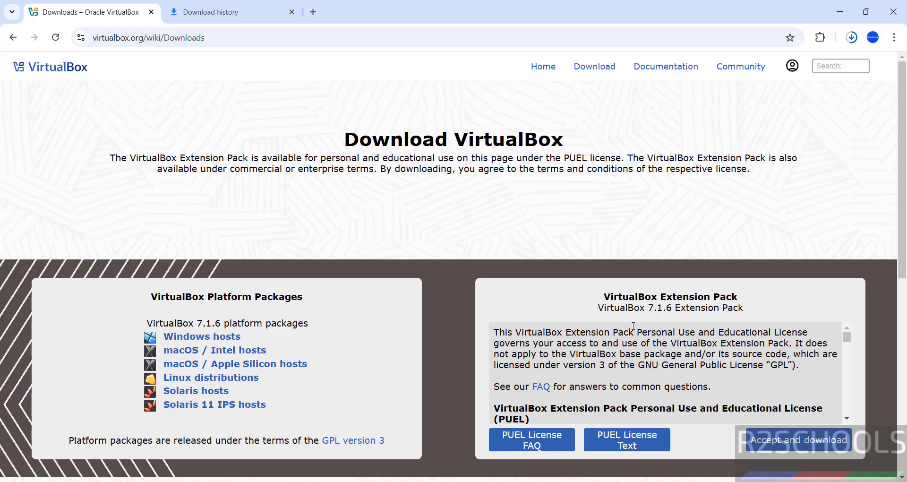
# Launch the downloaded VirtualBox-7.1.6-167084-Win.exe installer and accept the terms in the License Agreement
pyautogui.click(210, 12)
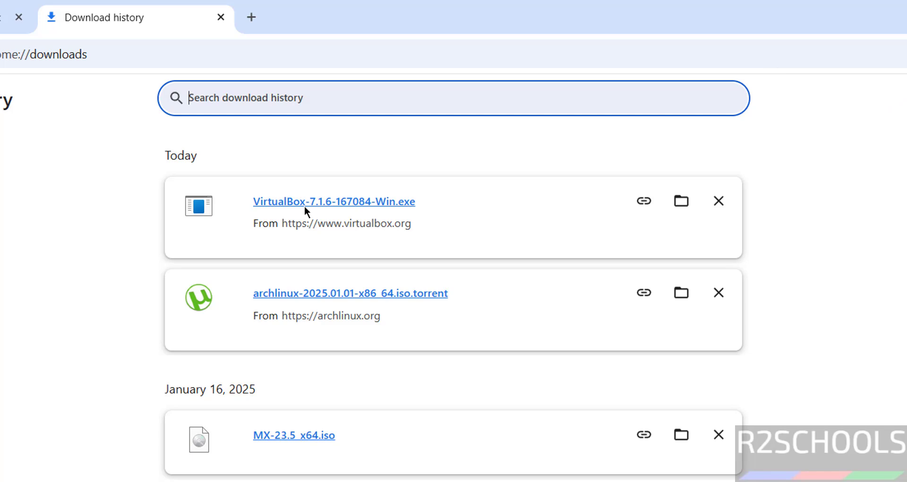
pyautogui.click(372, 203)
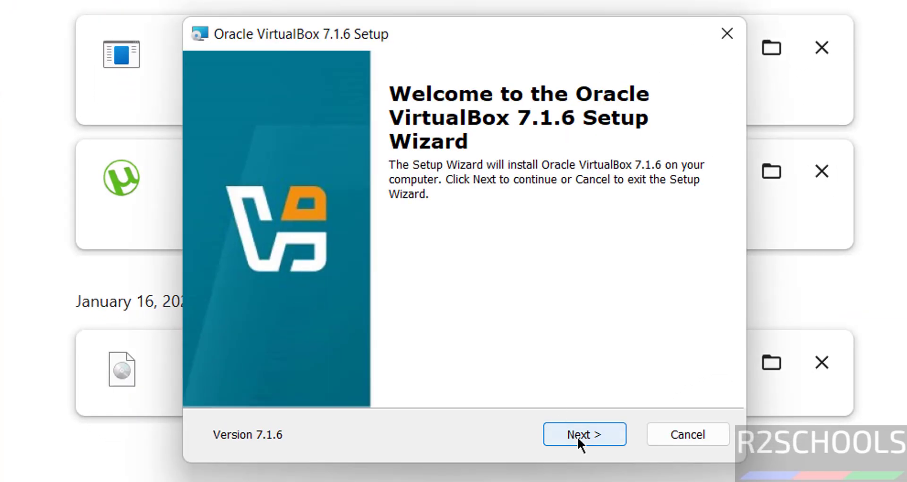
pyautogui.click(577, 437)
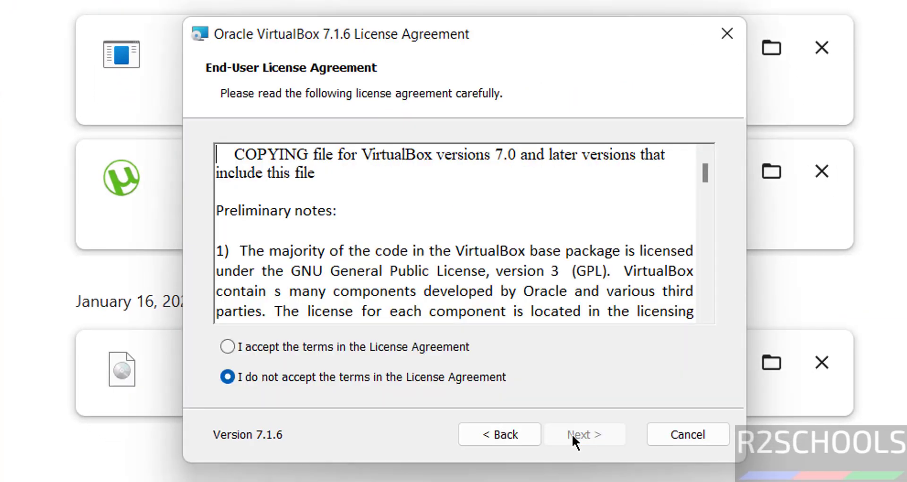
pyautogui.click(305, 347)
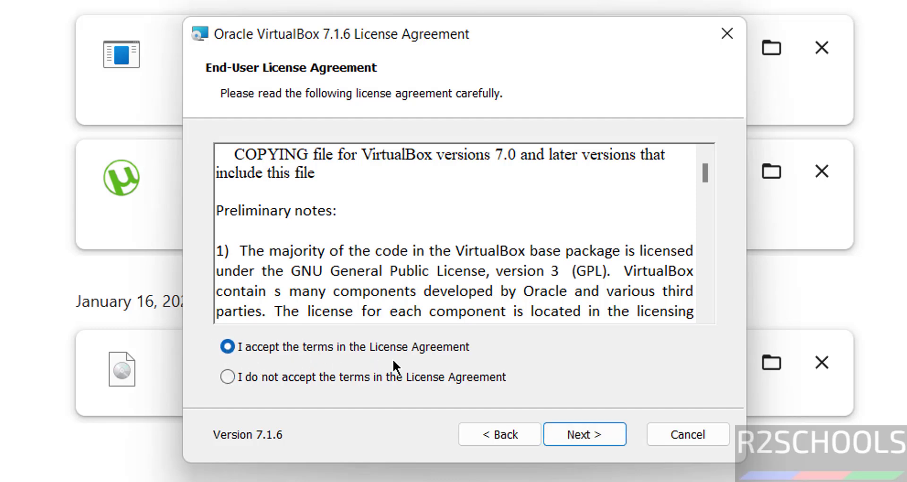
pyautogui.click(572, 430)
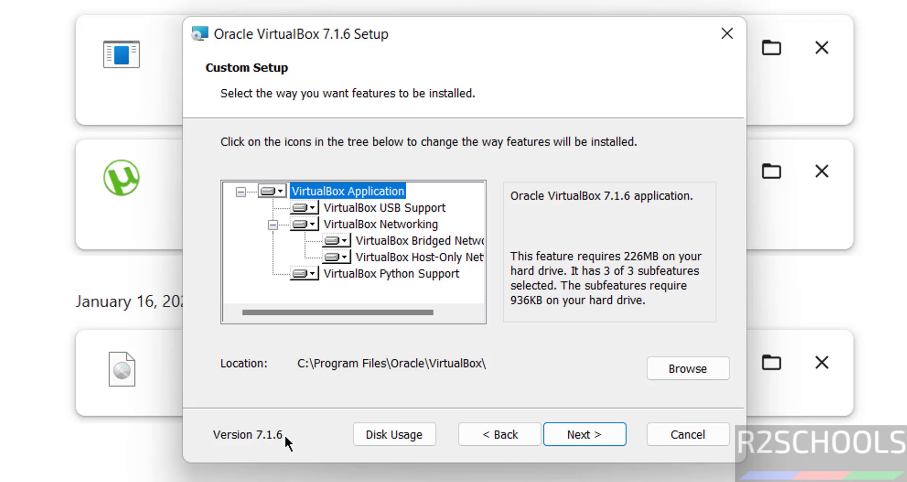
# Keep the default features and install location, and agree to proceed despite the temporary network disconnection
pyautogui.click(585, 434)
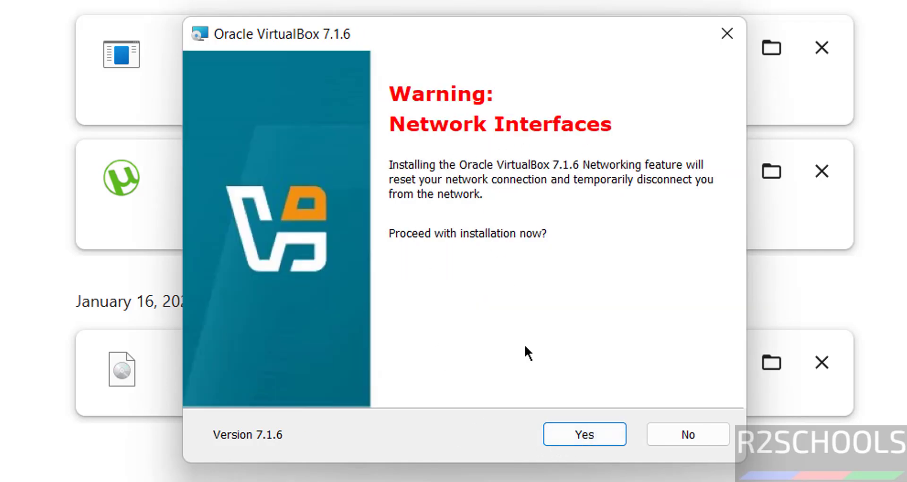
pyautogui.click(567, 435)
pyautogui.click(571, 441)
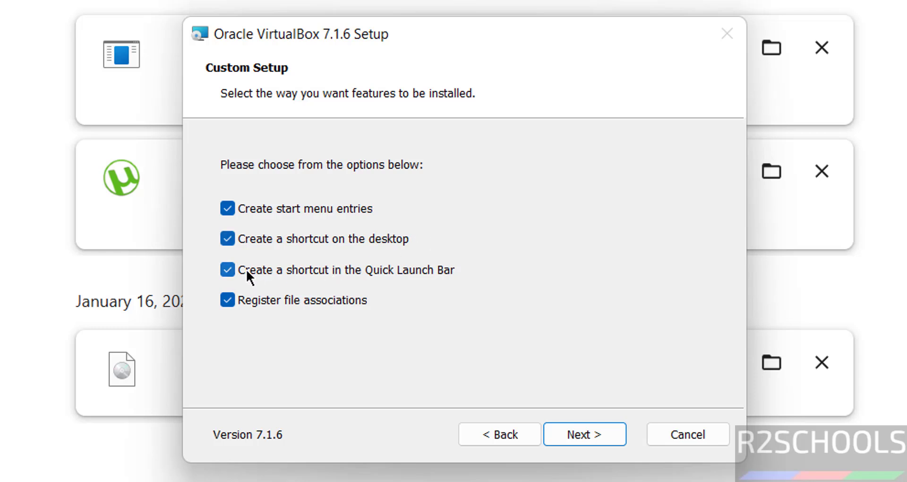
# Turn off the Quick Launch Bar shortcut, install VirtualBox 7.1.6 and finish the wizard without starting the program
pyautogui.click(231, 269)
pyautogui.click(561, 430)
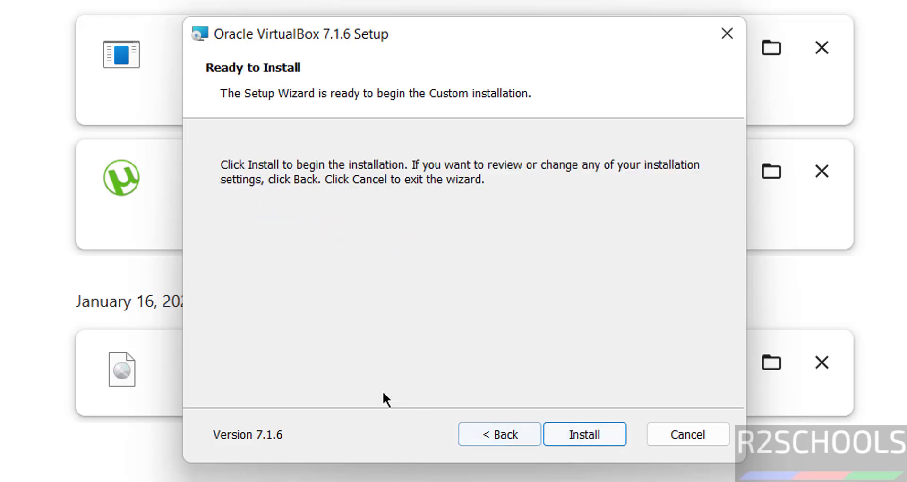
pyautogui.click(566, 433)
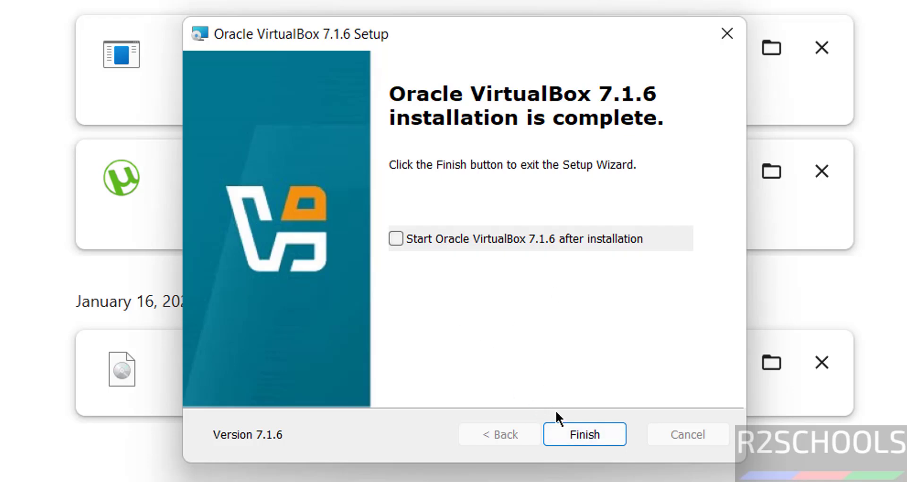
pyautogui.click(575, 435)
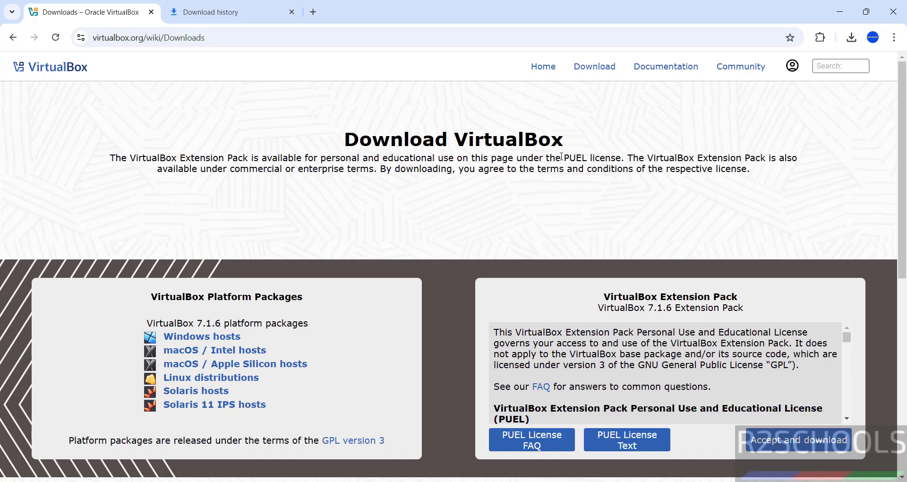
# Review the PUEL license text on the VirtualBox downloads page, then accept it and download the 7.1.6 Extension Pack
pyautogui.moveTo(561, 158); pyautogui.dragTo(622, 156)
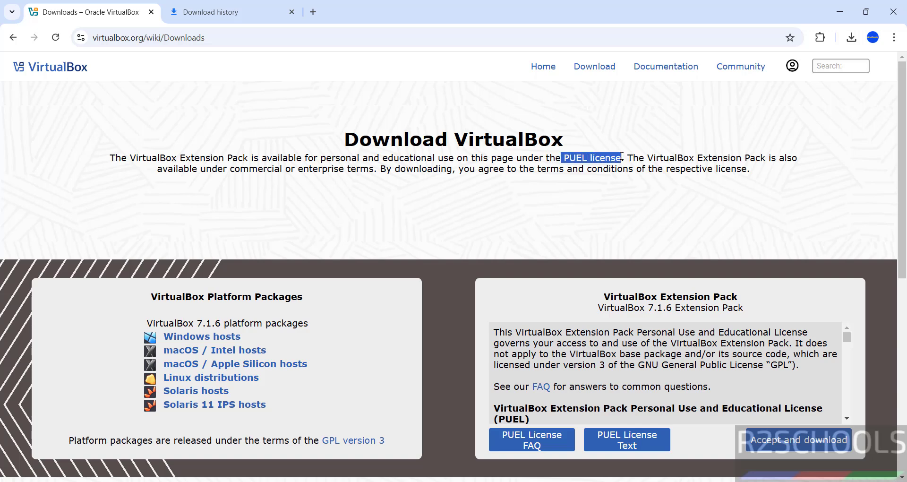
pyautogui.click(621, 156)
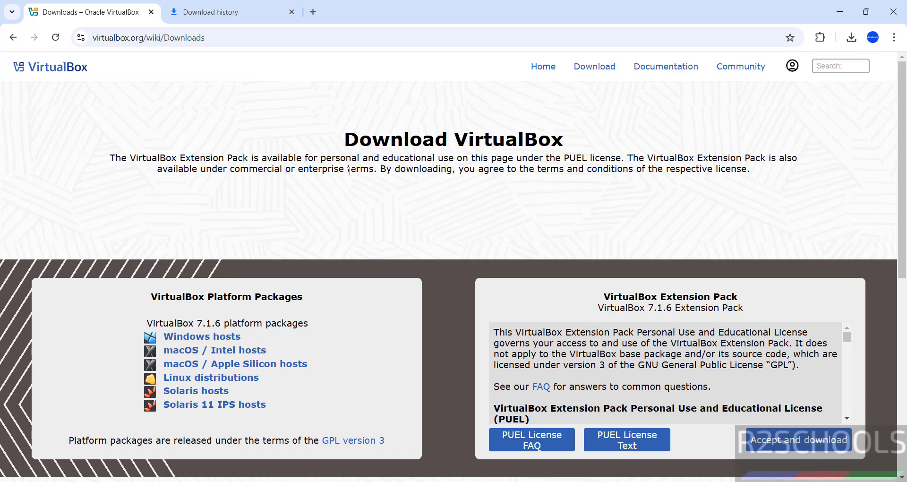
pyautogui.scroll(-10, 849, 392)
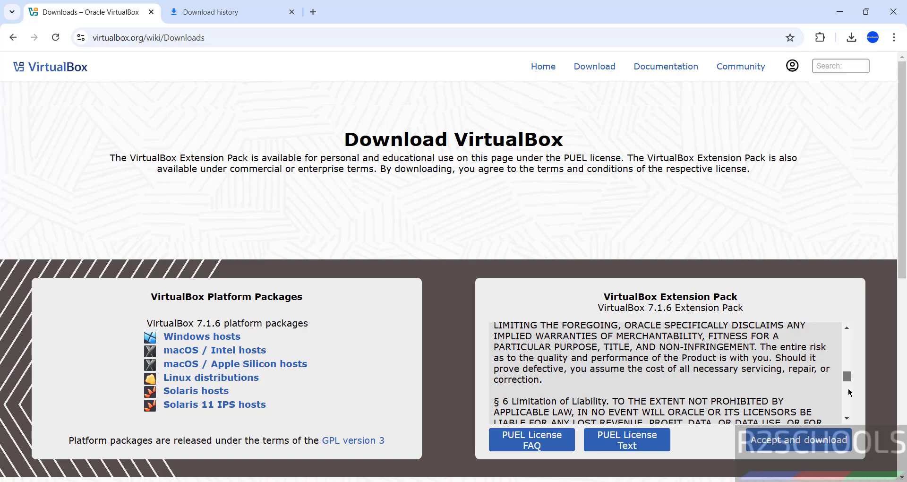
pyautogui.scroll(10, 849, 393)
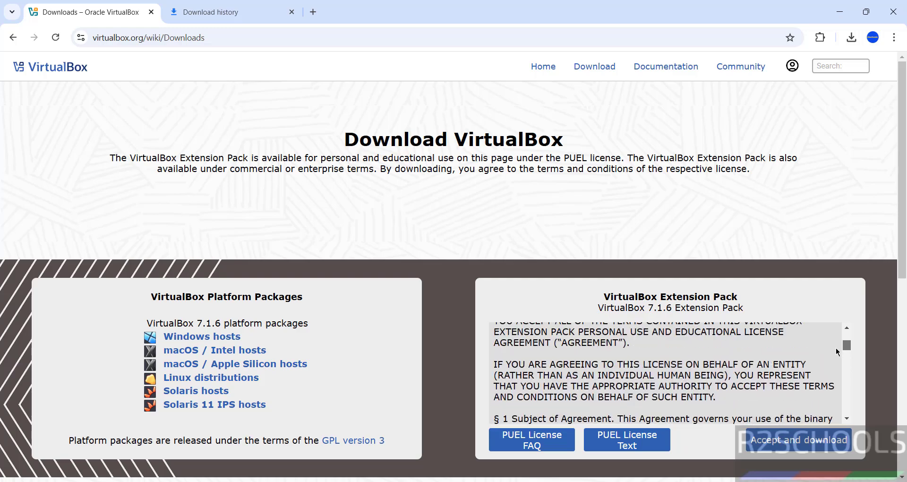
pyautogui.scroll(-10, 836, 369)
pyautogui.scroll(8, 834, 387)
pyautogui.scroll(-4, 833, 399)
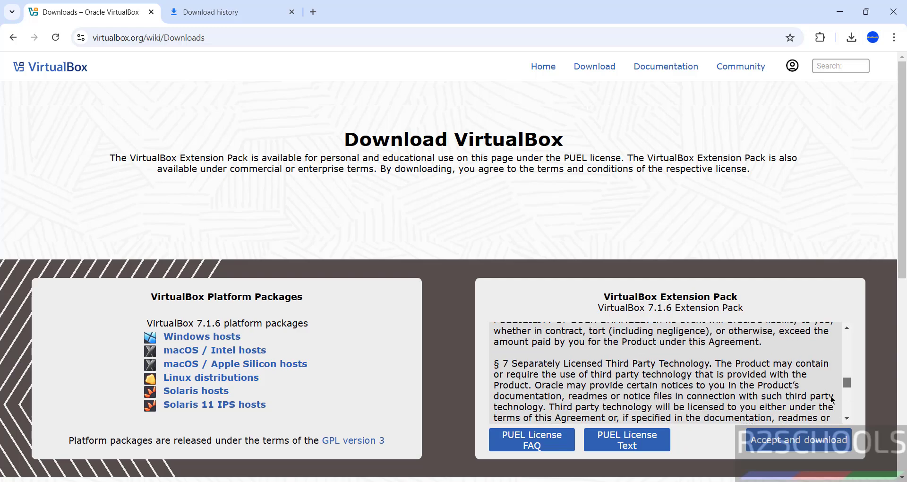
pyautogui.scroll(-5, 833, 399)
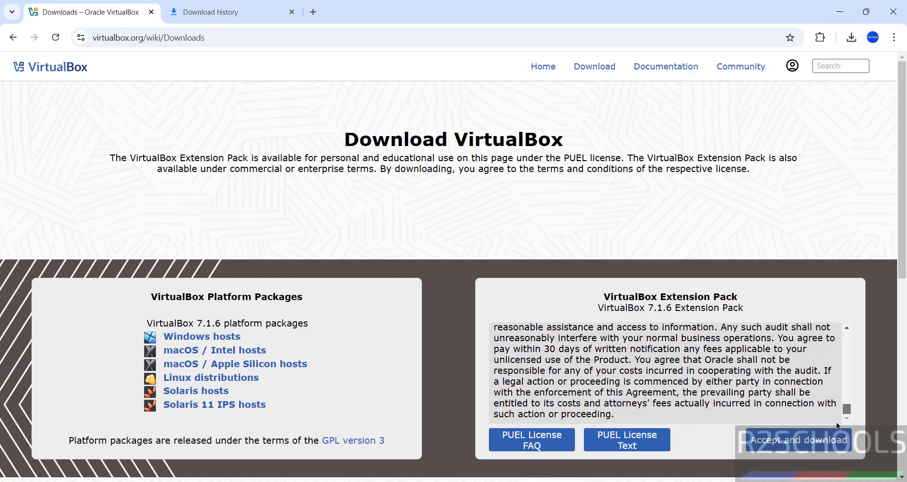
pyautogui.click(791, 447)
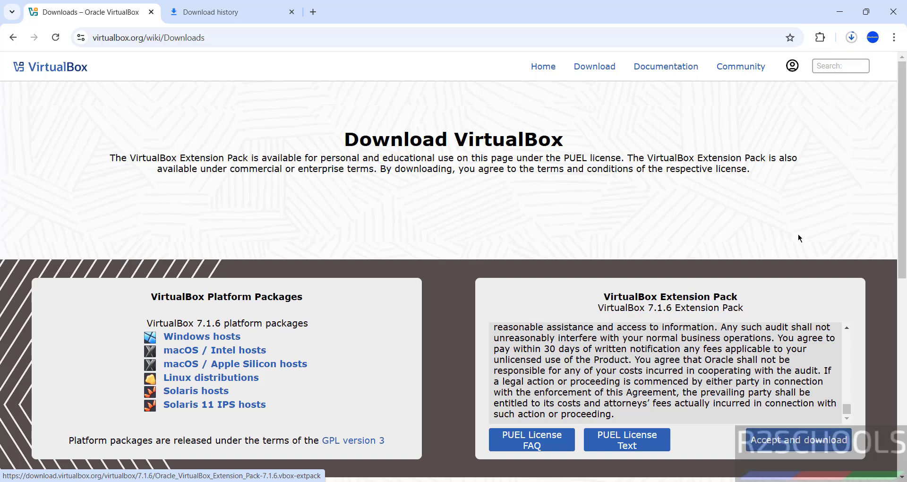
# Open the downloaded Oracle_VirtualBox_Extension_Pack-7.1.6.vbox-extpack, upgrade the older extension pack and agree to the VirtualBox license
pyautogui.click(218, 13)
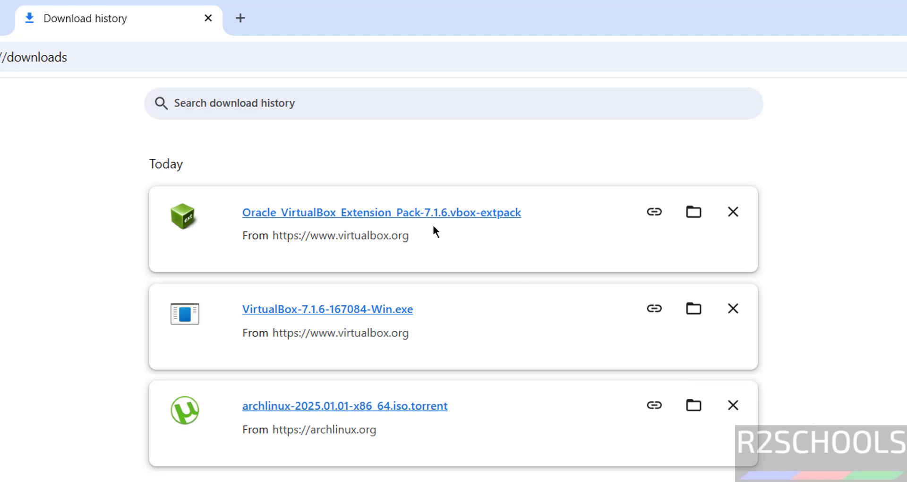
pyautogui.click(296, 213)
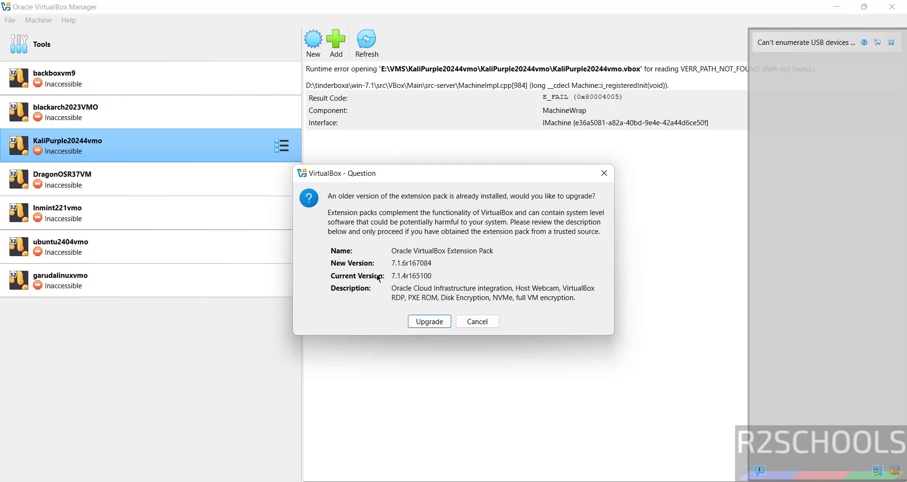
pyautogui.click(430, 322)
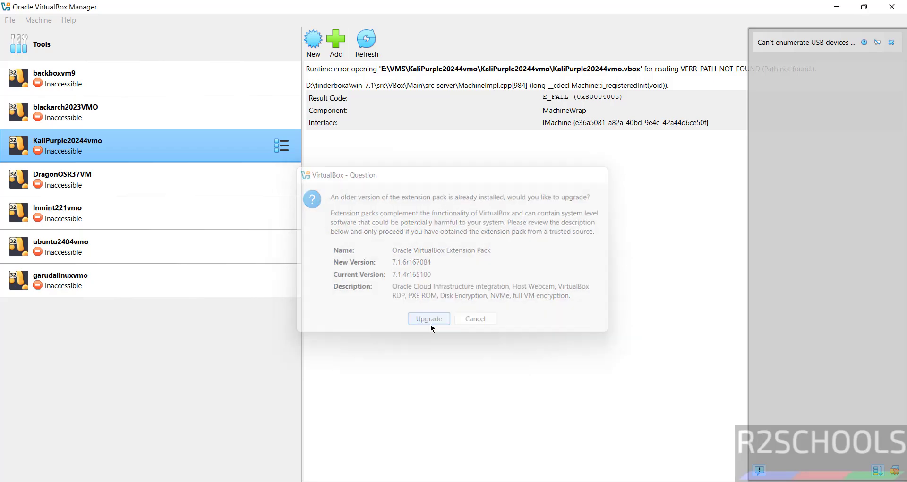
pyautogui.scroll(-2, 614, 188)
pyautogui.moveTo(615, 188); pyautogui.dragTo(611, 336)
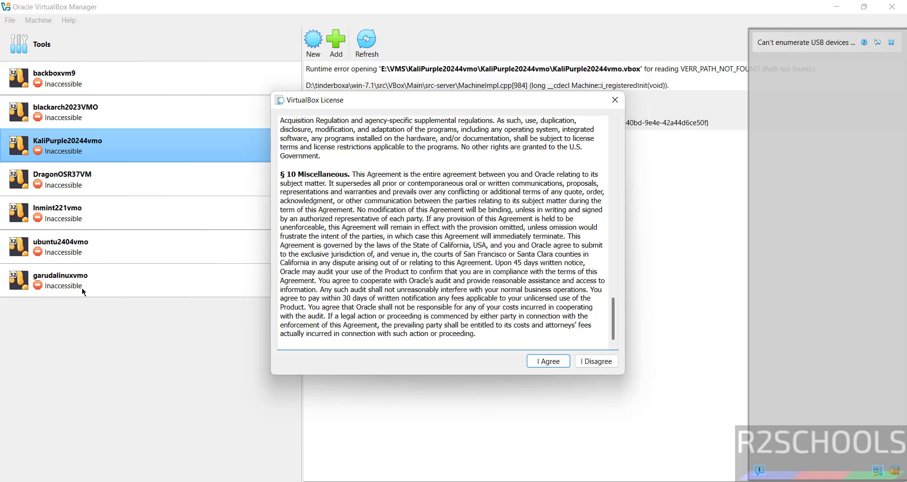
pyautogui.click(544, 361)
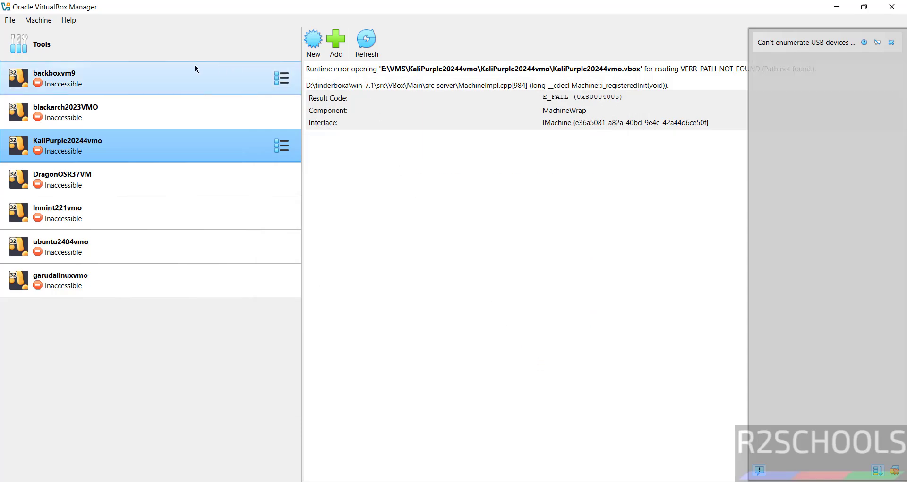
# Check the installed VirtualBox version in the About information, then close it
pyautogui.click(113, 50)
pyautogui.click(66, 22)
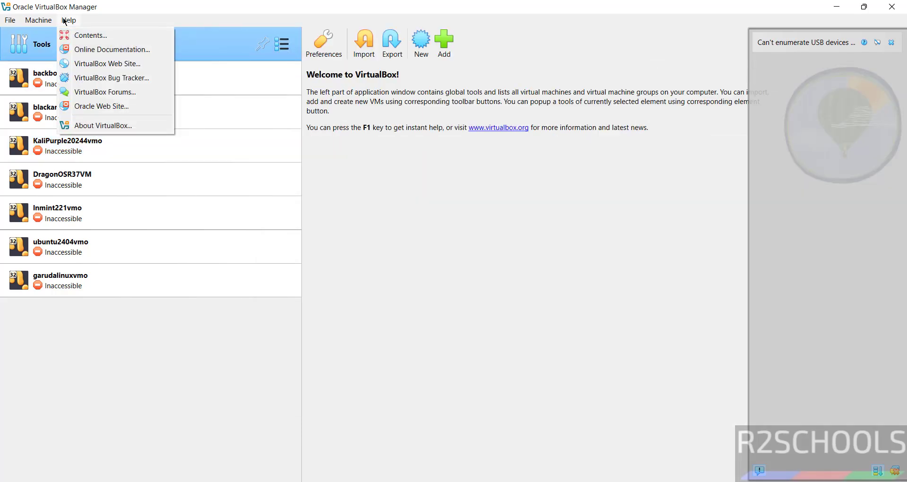
pyautogui.click(92, 126)
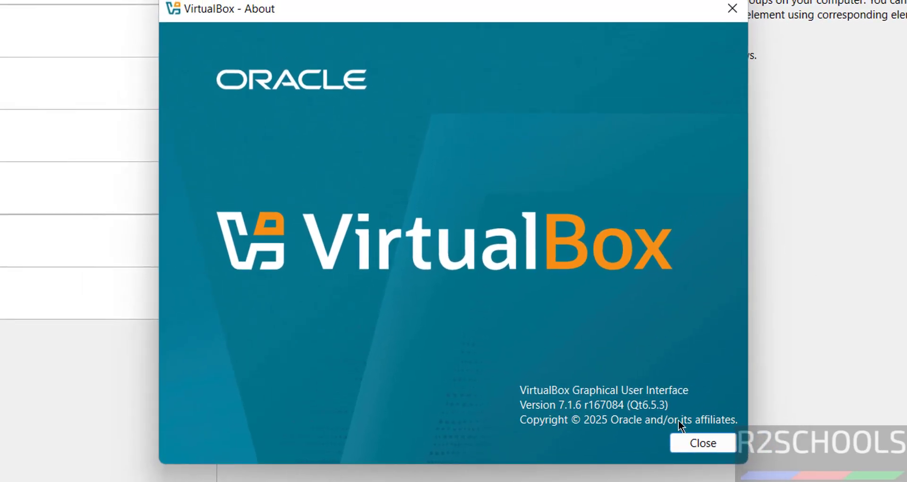
pyautogui.click(688, 441)
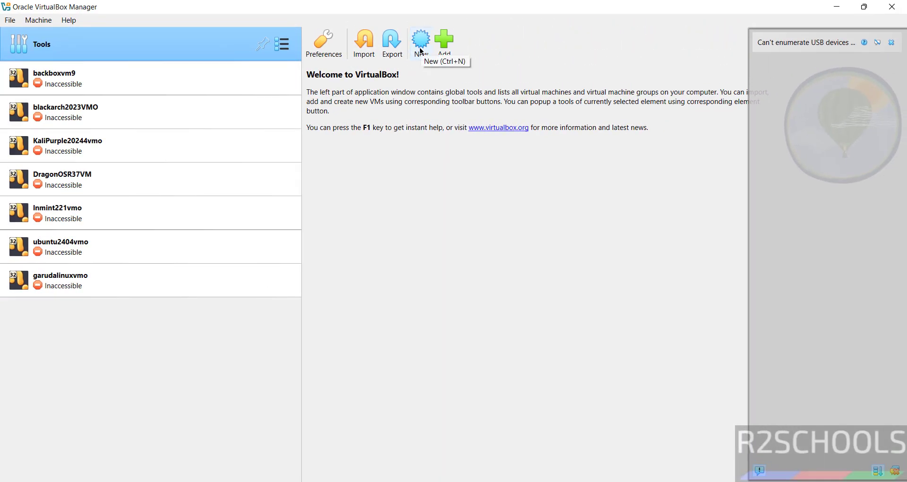
# View the options for creating a virtual machine, then close them without creating one
pyautogui.click(421, 45)
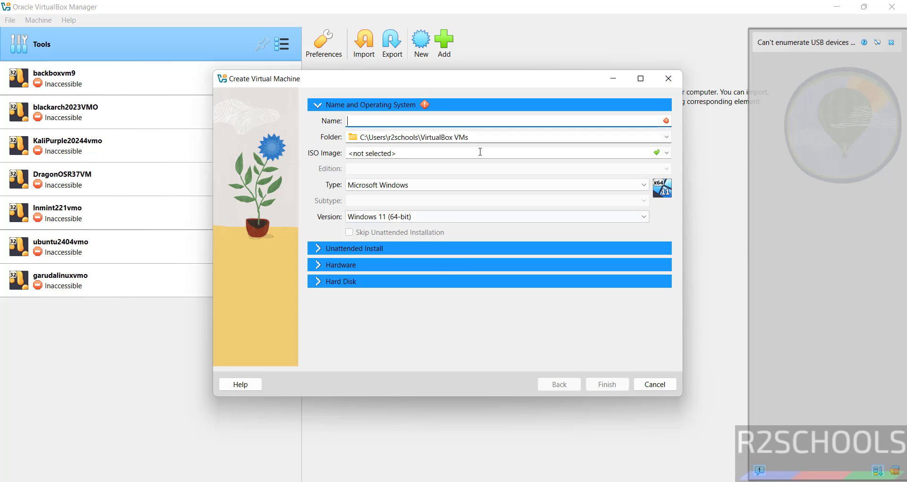
pyautogui.click(670, 79)
pyautogui.click(38, 20)
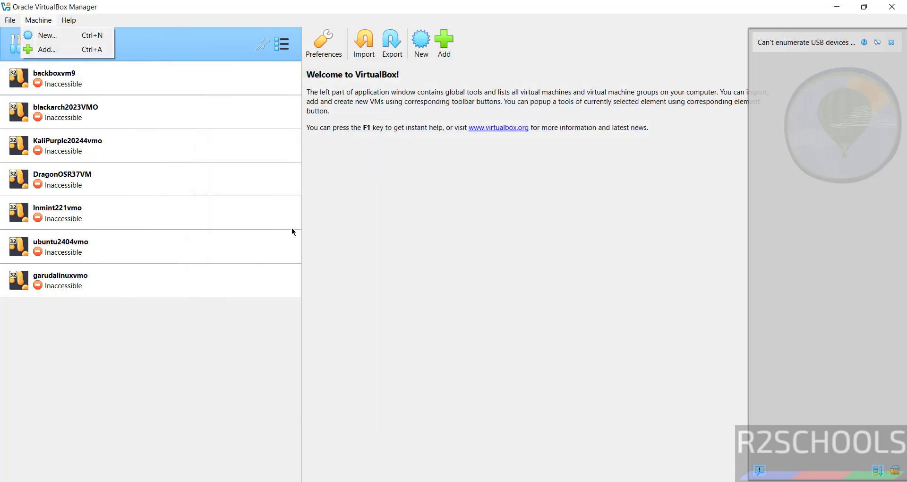
pyautogui.click(396, 185)
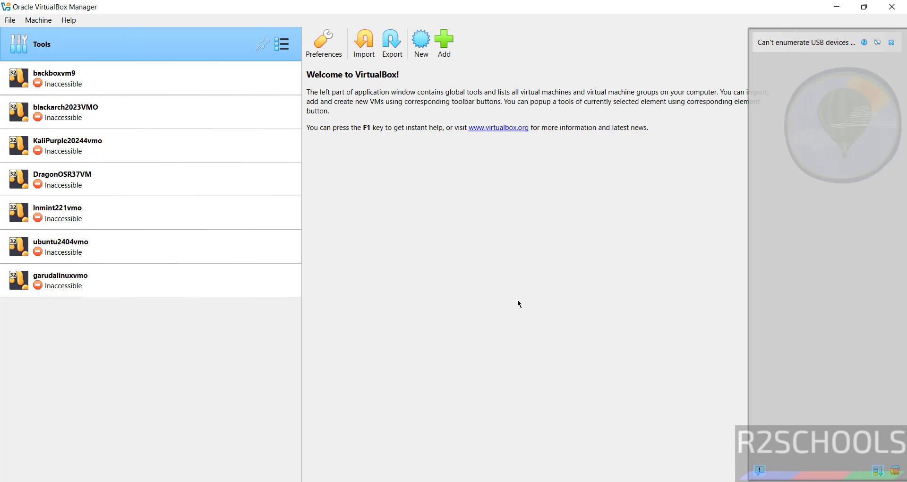